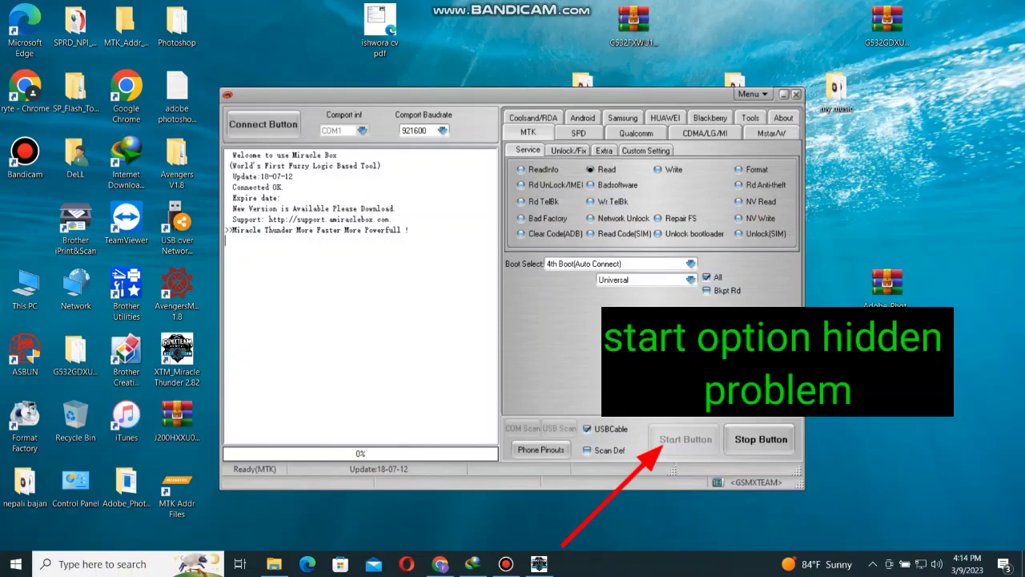
# - Check the Android and Samsung service pages, and close Miracle Thunder
pyautogui.click(582, 117)
pyautogui.click(623, 133)
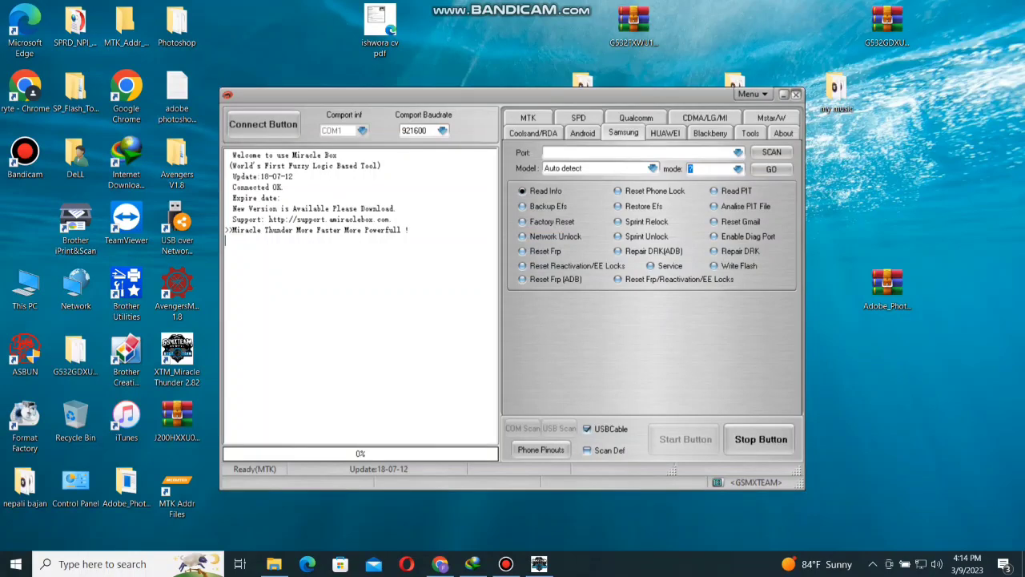
pyautogui.click(796, 93)
pyautogui.click(490, 320)
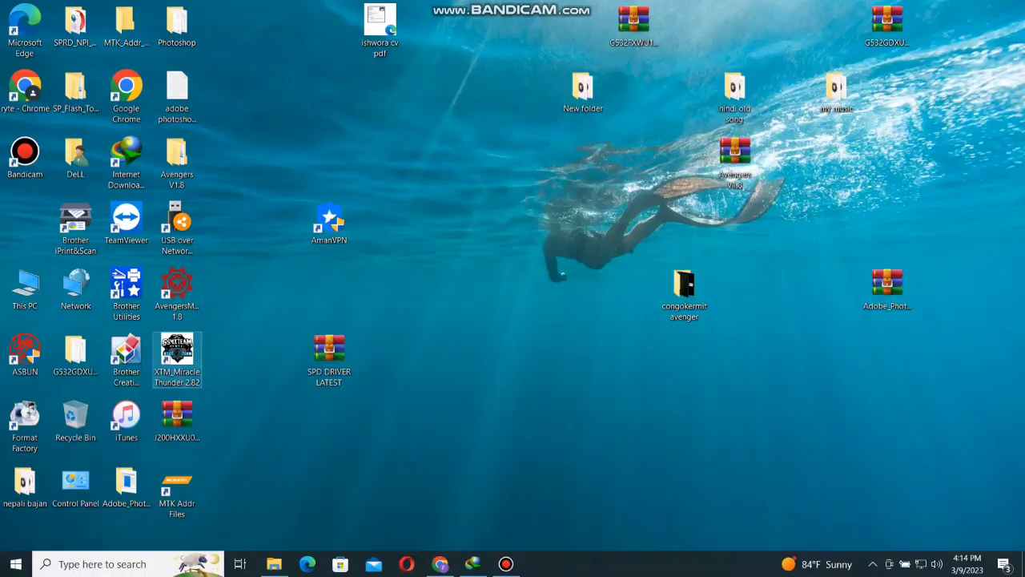
# - Open the BOX_Data folder in the install location of the XTM_Miracle Thunder 2.82 shortcut
pyautogui.rightClick(168, 342)
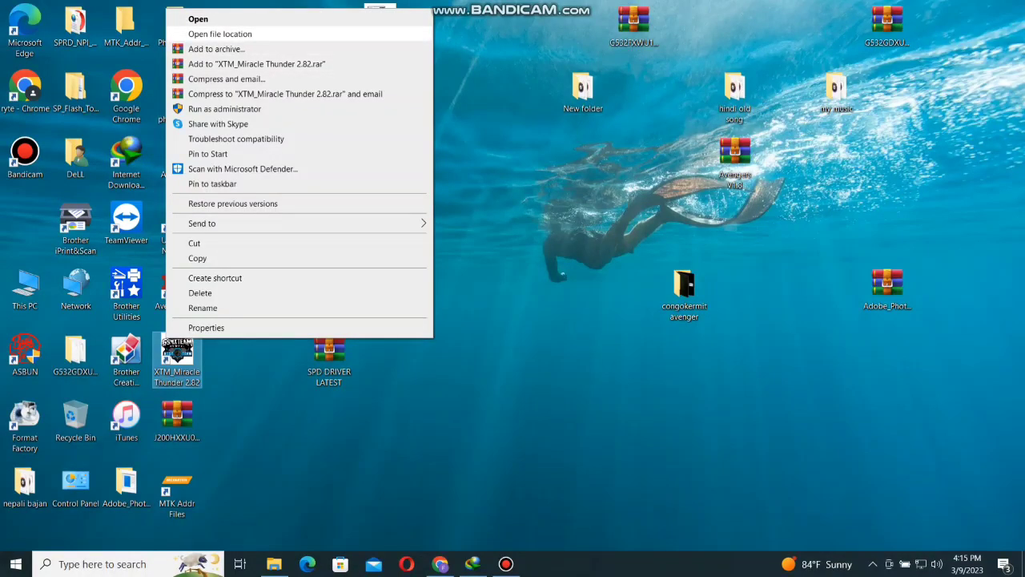
pyautogui.click(220, 33)
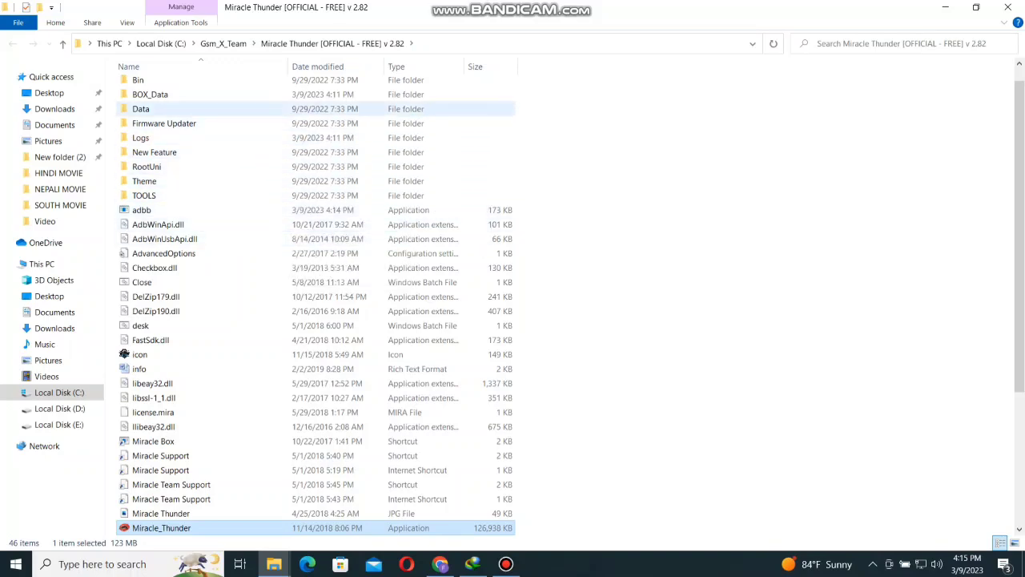
pyautogui.rightClick(142, 97)
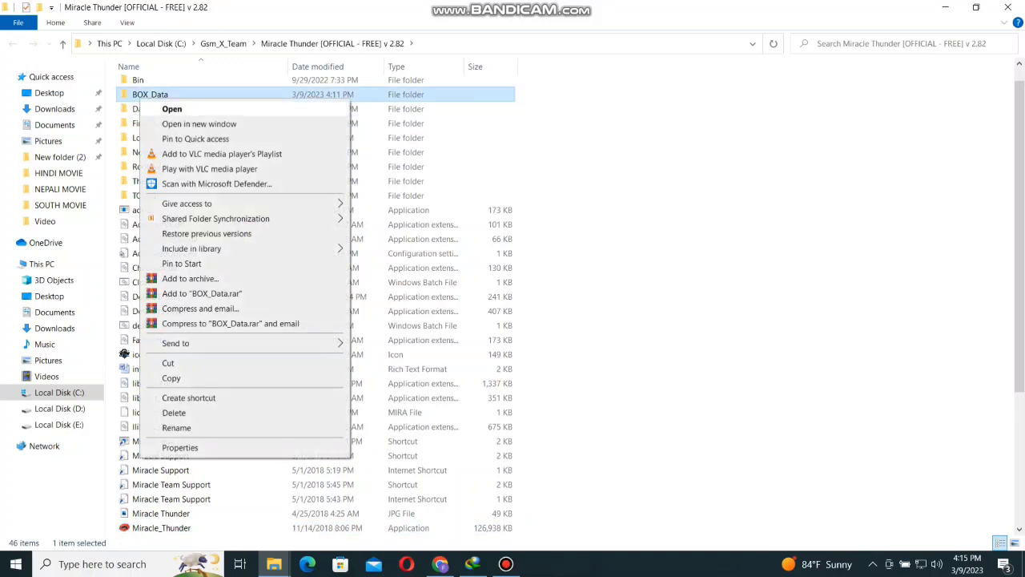
pyautogui.click(171, 108)
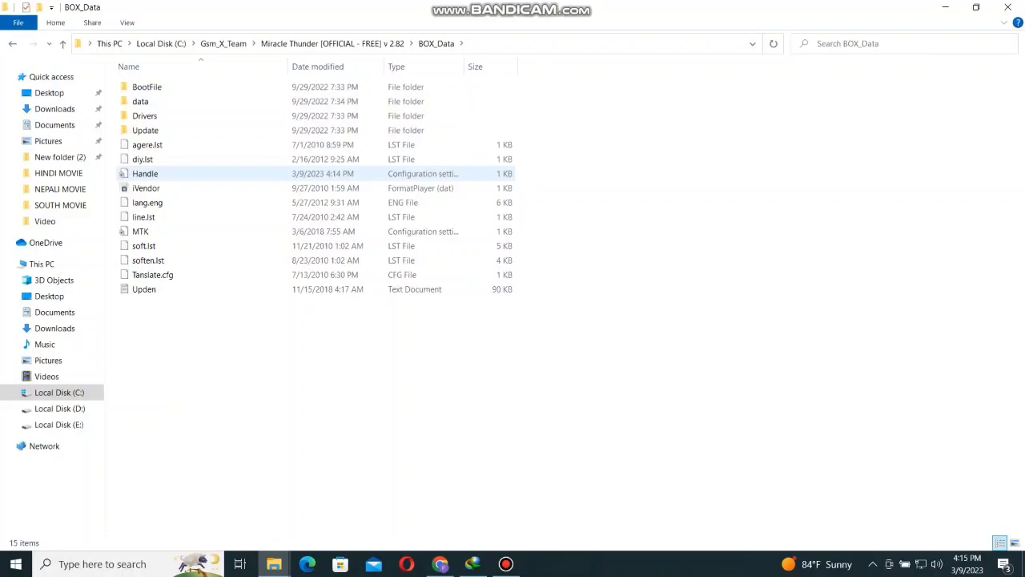
# - Delete the Handle configuration file from the BOX_Data folder and close the folder window
pyautogui.rightClick(133, 174)
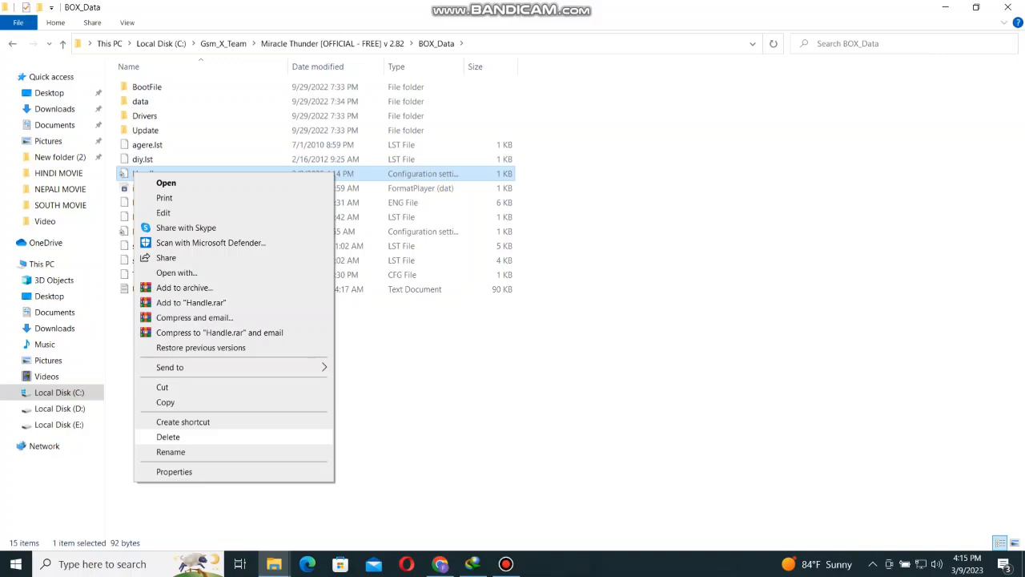
pyautogui.click(168, 437)
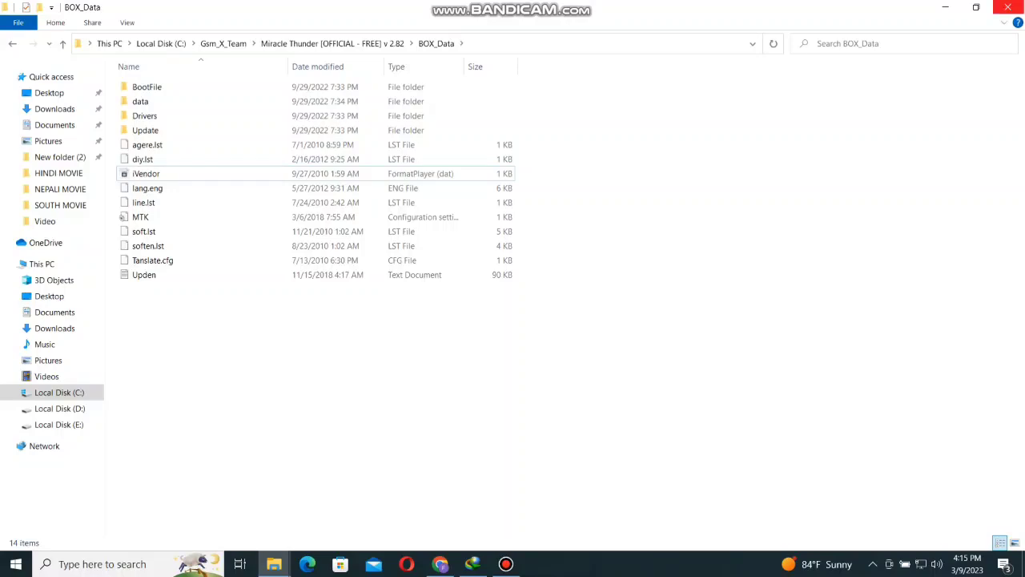
pyautogui.click(1007, 7)
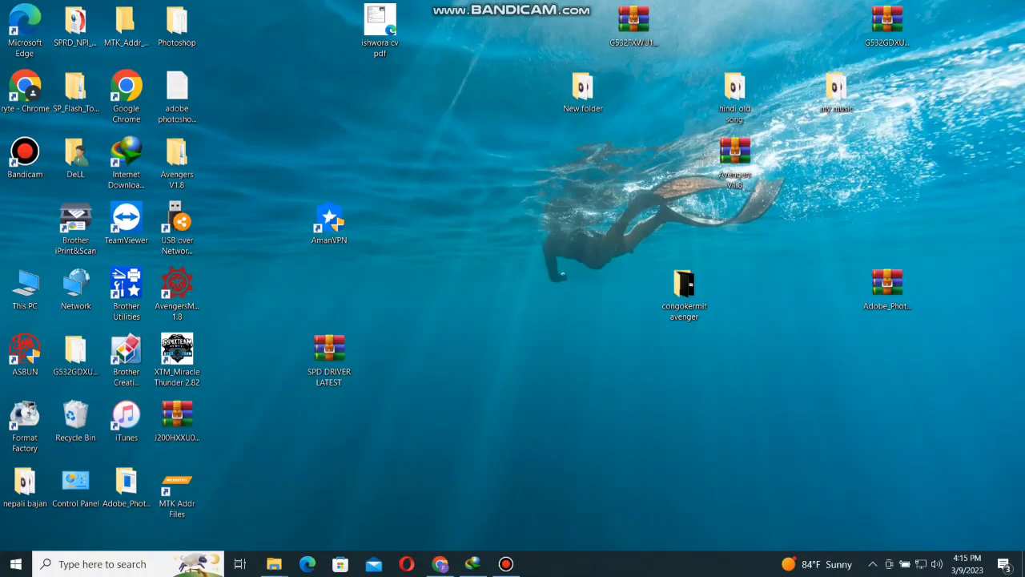
# - Empty the Recycle Bin to permanently remove the deleted Handle file
pyautogui.rightClick(75, 409)
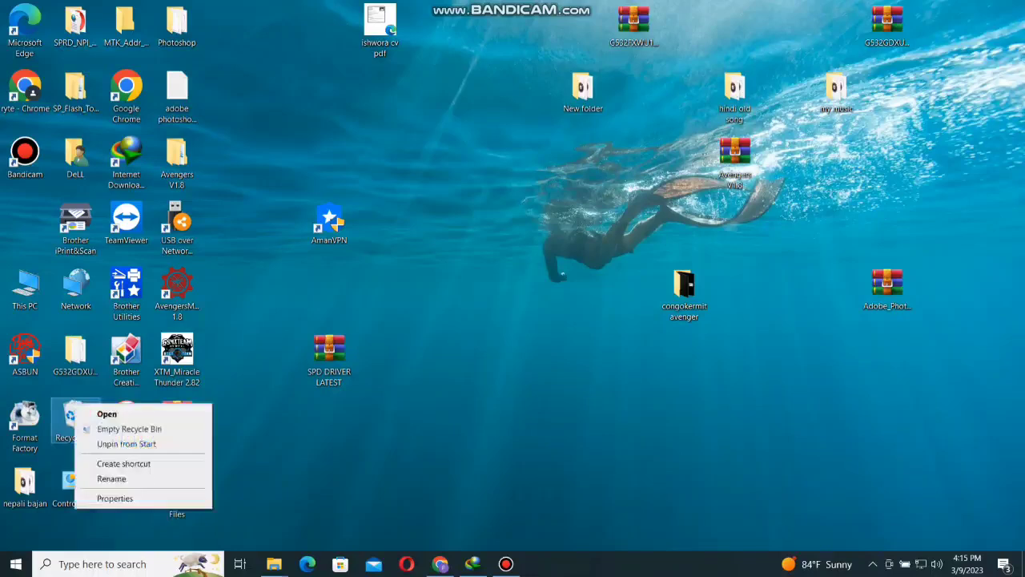
pyautogui.click(129, 428)
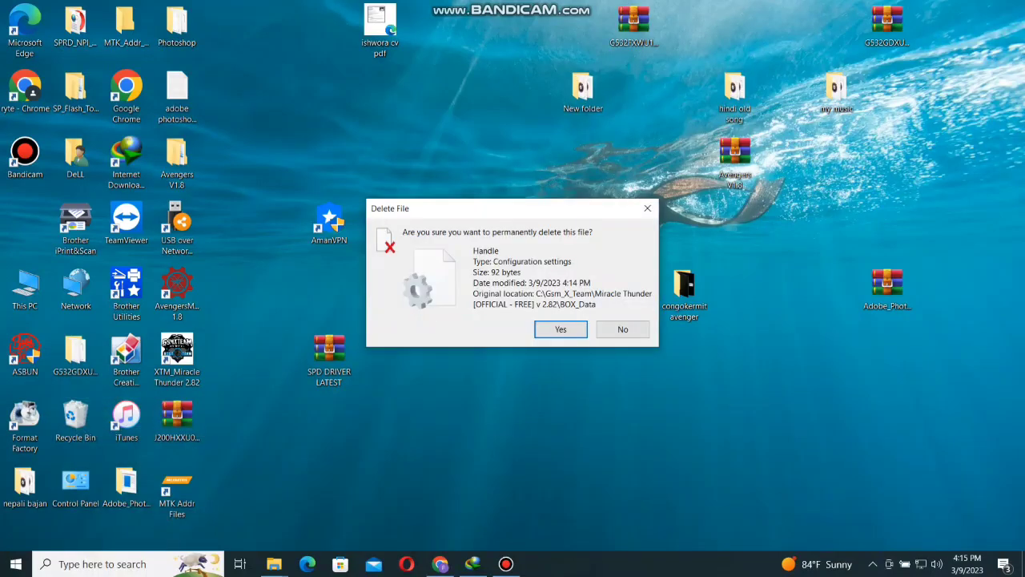
pyautogui.click(559, 327)
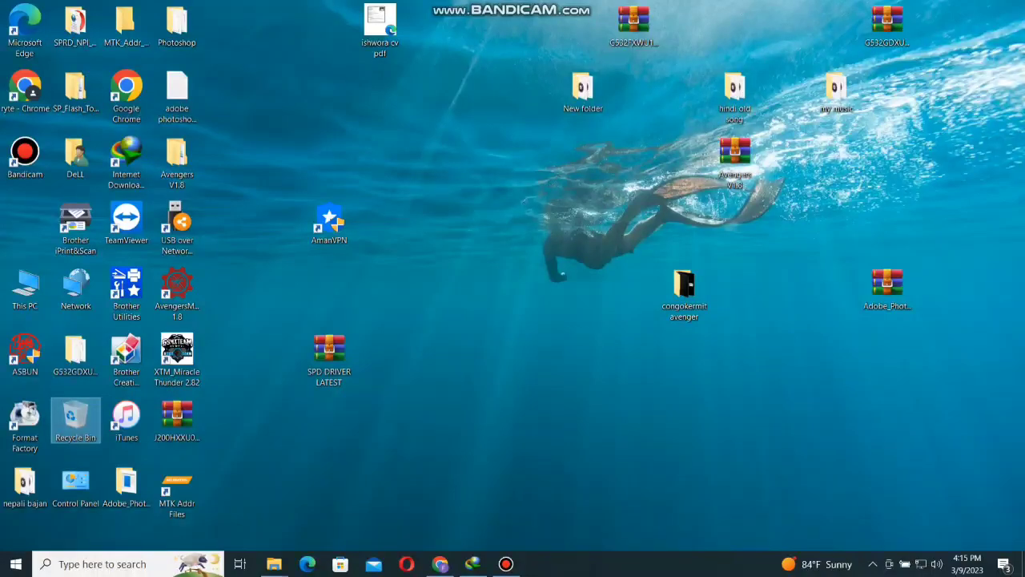
# - Launch the Registry Editor by running regedit from the Run dialog, and maximize its window
pyautogui.click(88, 564)
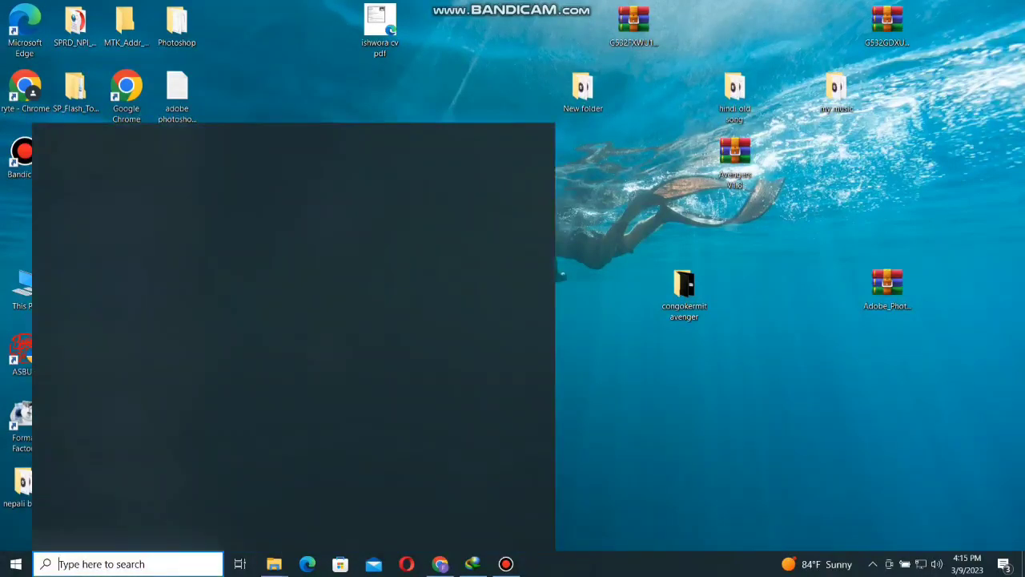
pyautogui.write('r')
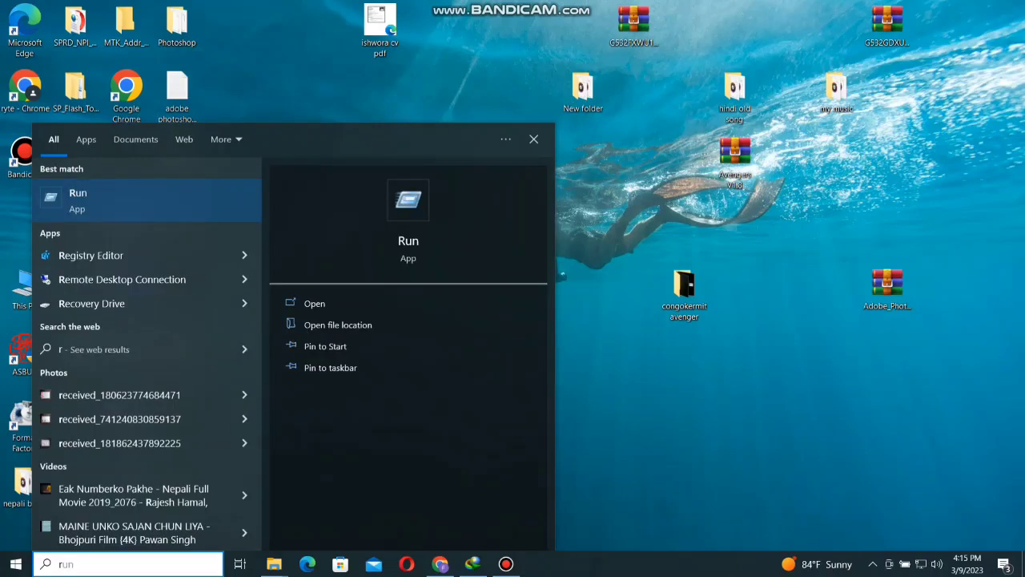
pyautogui.write('u')
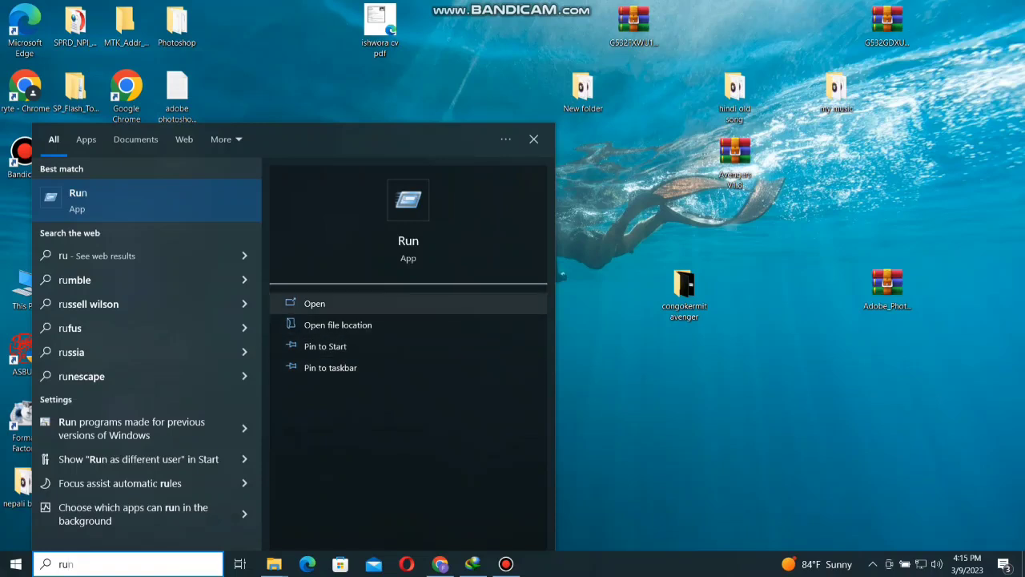
pyautogui.click(313, 303)
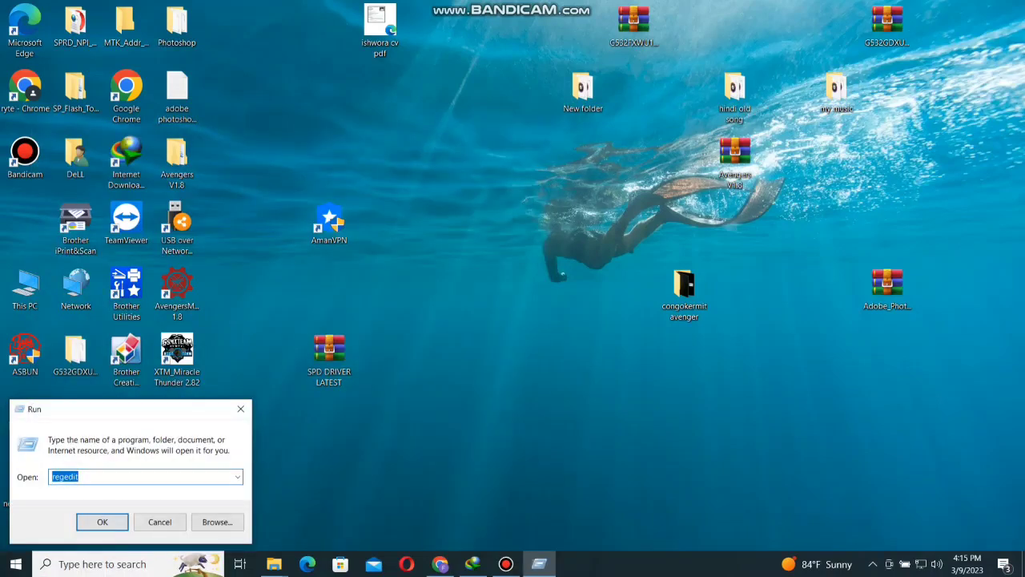
pyautogui.click(79, 476)
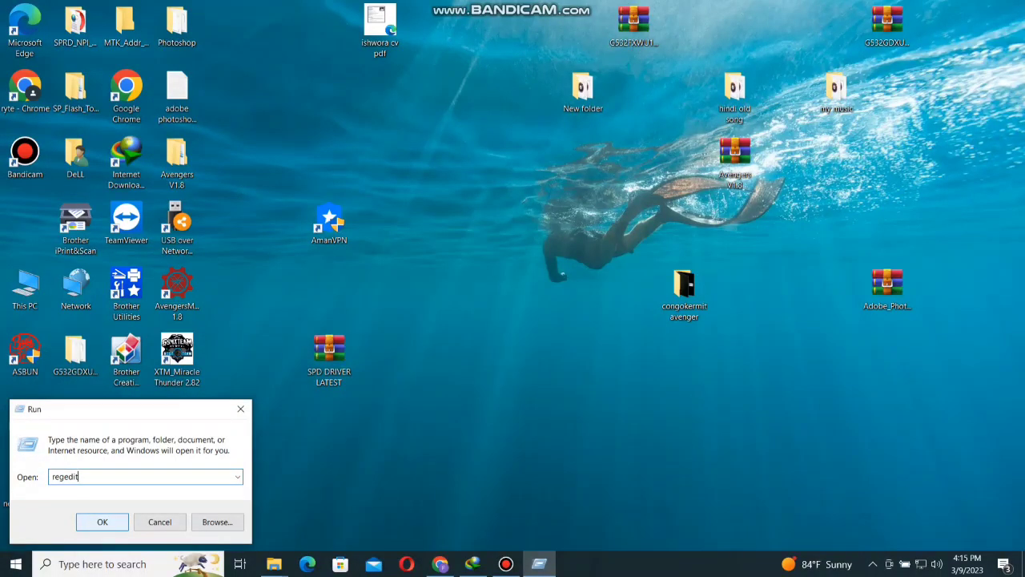
pyautogui.click(103, 521)
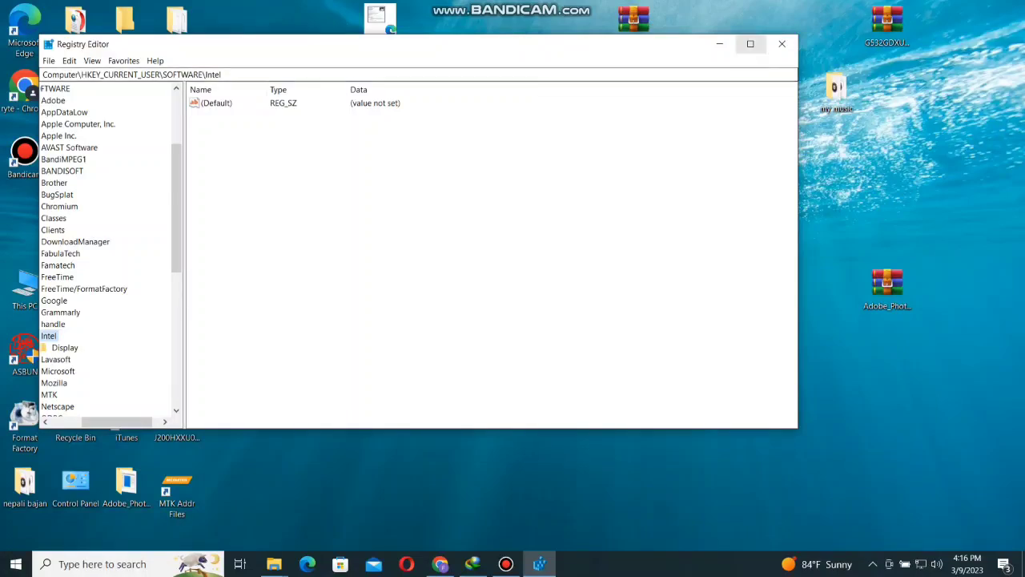
pyautogui.click(750, 44)
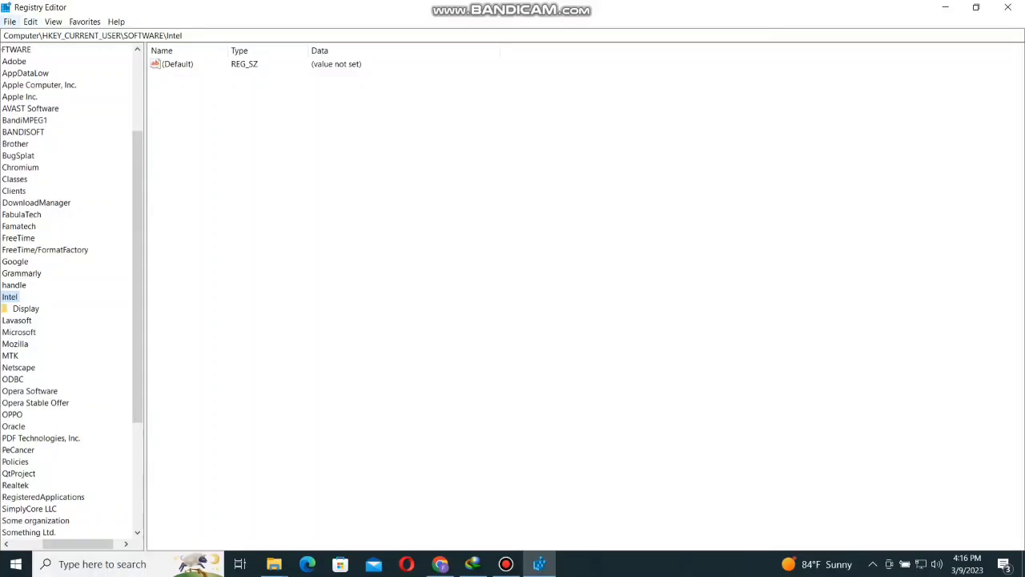
pyautogui.click(30, 21)
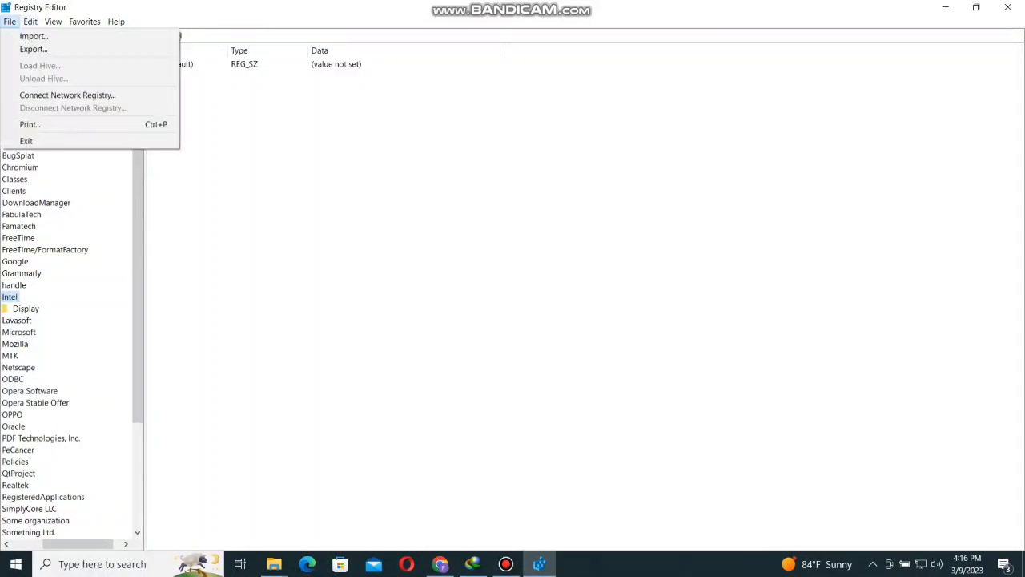
pyautogui.click(10, 22)
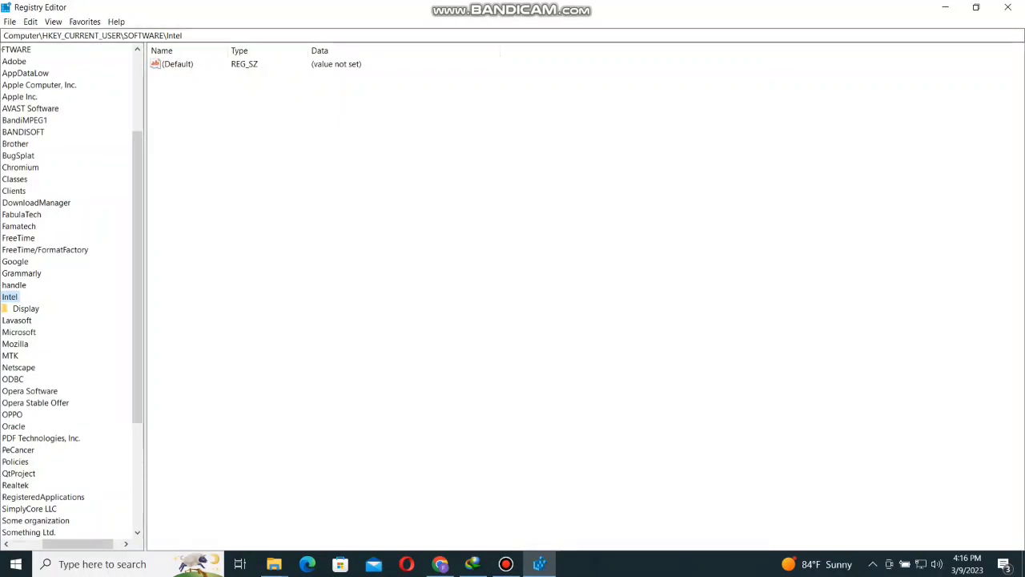
pyautogui.click(84, 22)
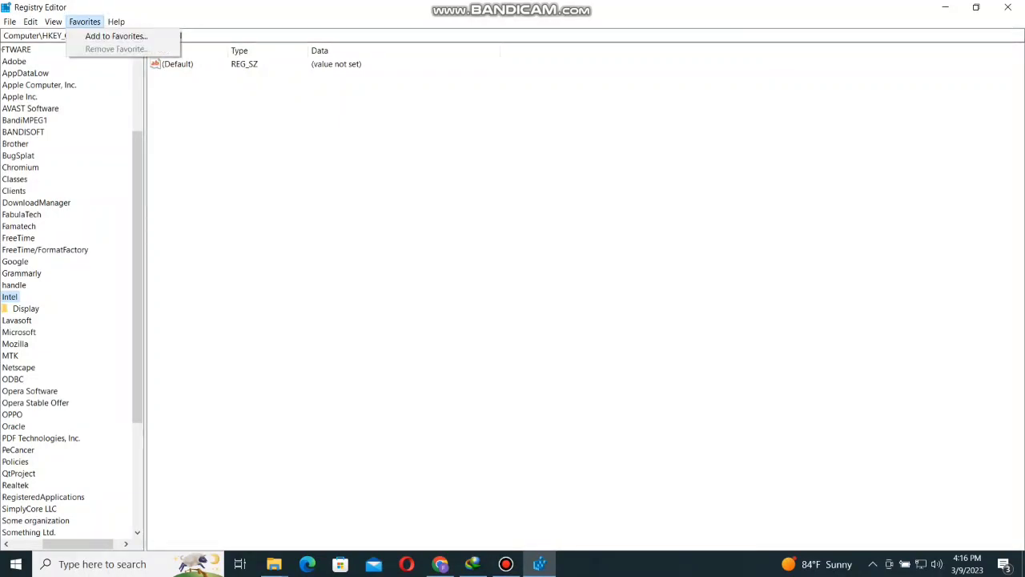
pyautogui.press('Escape')
# - Delete the handle key and its subkeys from HKEY_CURRENT_USER\SOFTWARE
pyautogui.scroll(-2, 72, 291)
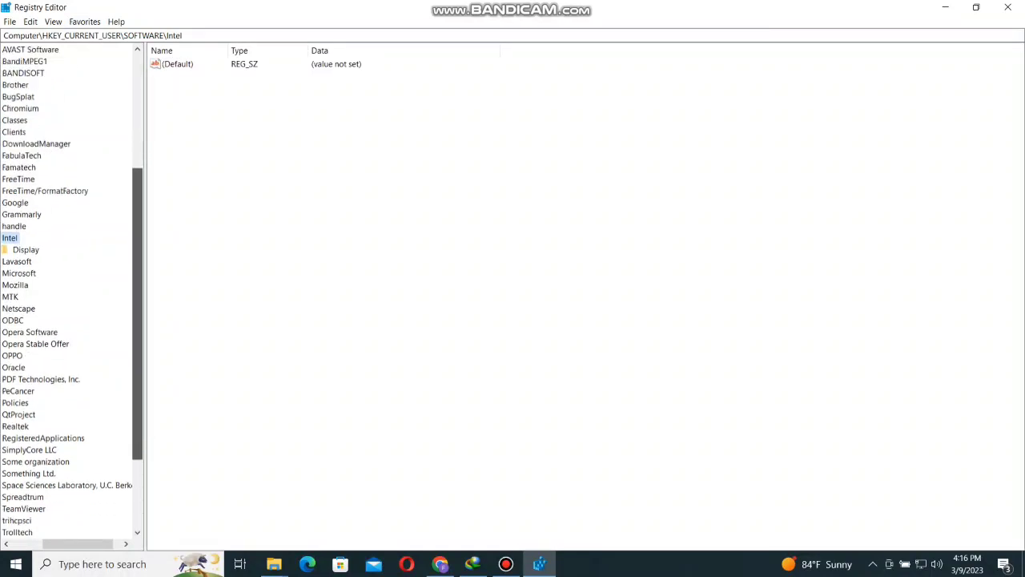
pyautogui.moveTo(78, 543); pyautogui.dragTo(47, 543)
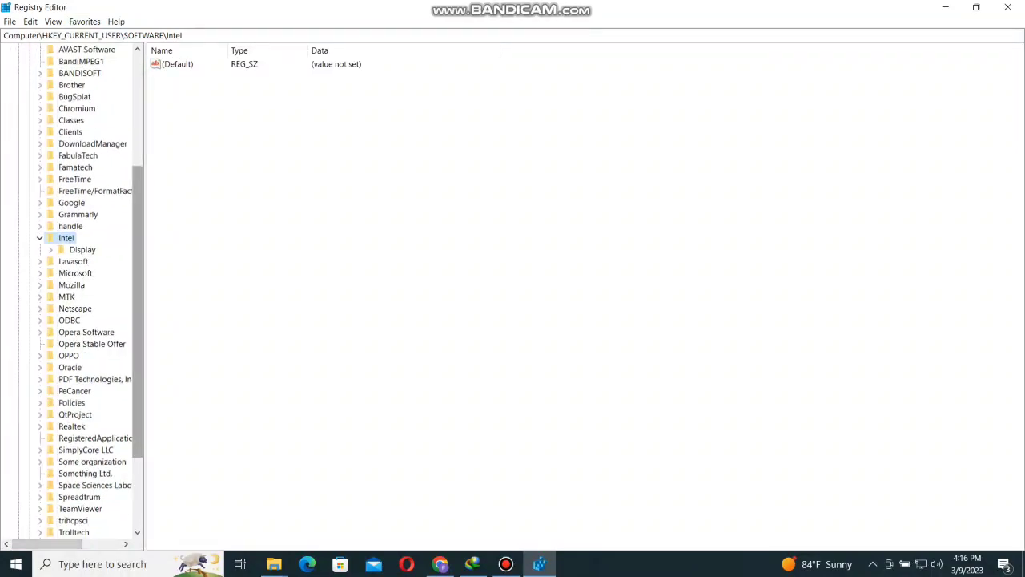
pyautogui.scroll(5, 138, 312)
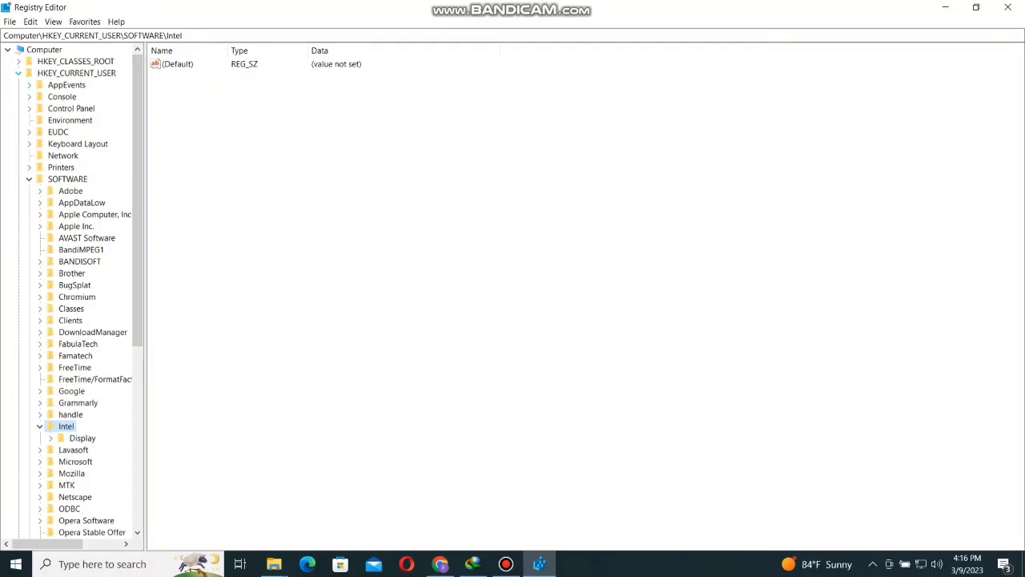
pyautogui.click(17, 73)
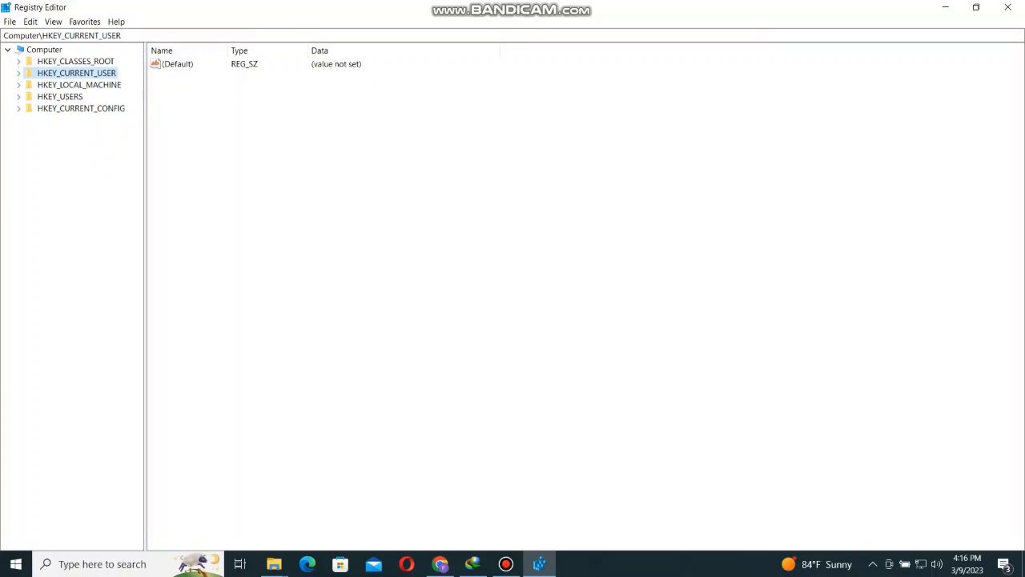
pyautogui.press('Right')
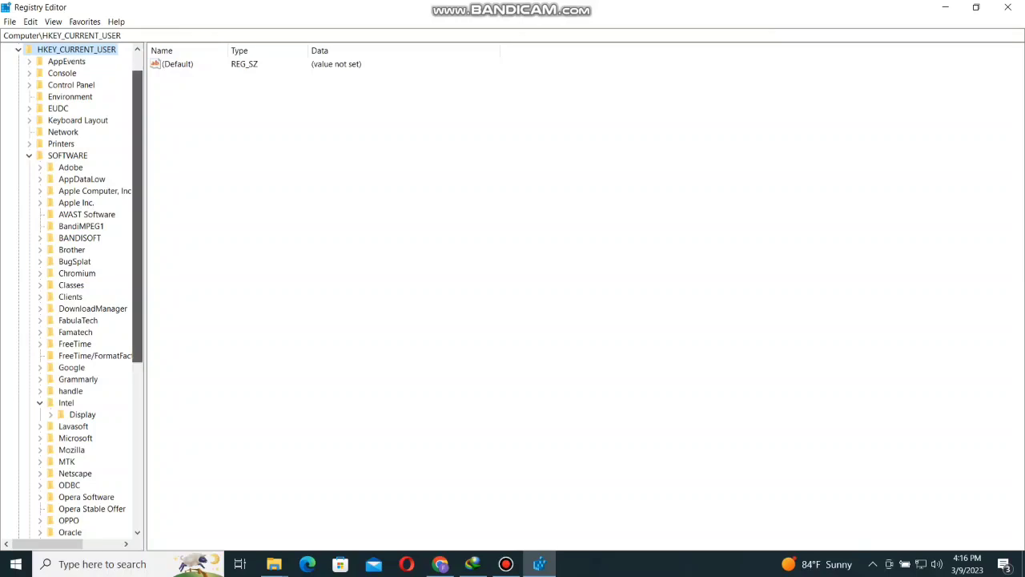
pyautogui.scroll(-1, 80, 290)
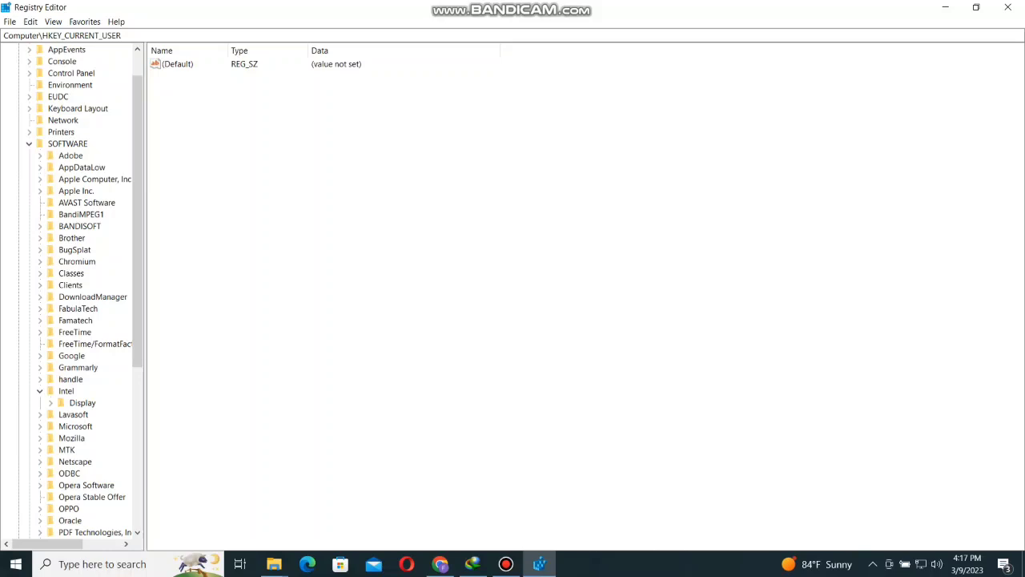
pyautogui.rightClick(70, 379)
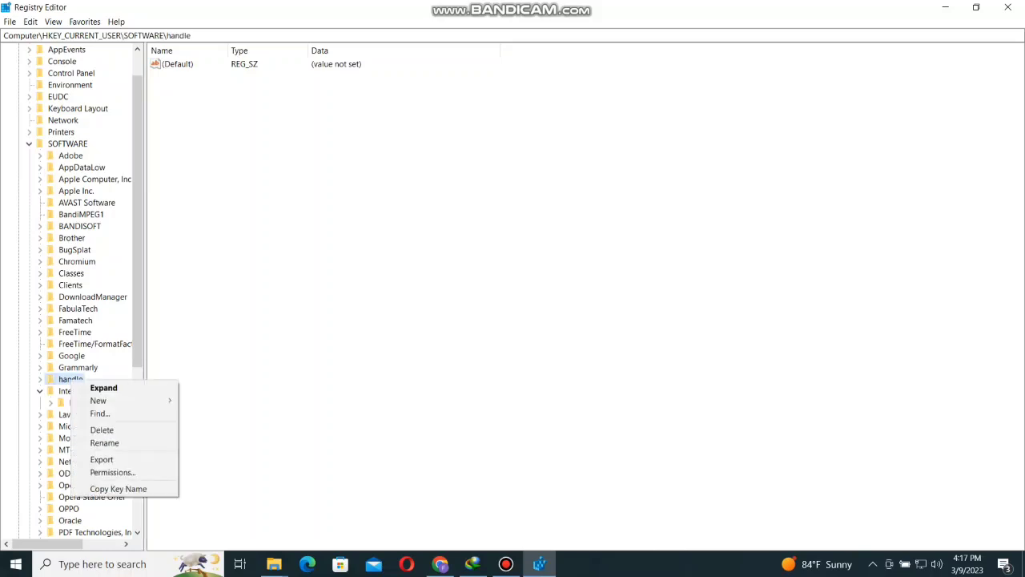
pyautogui.click(102, 429)
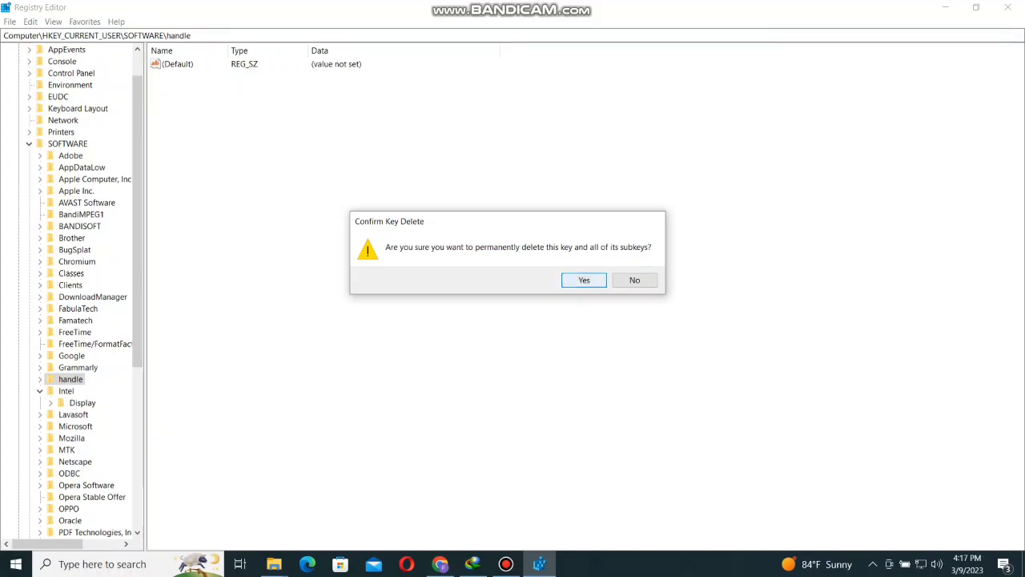
pyautogui.click(584, 279)
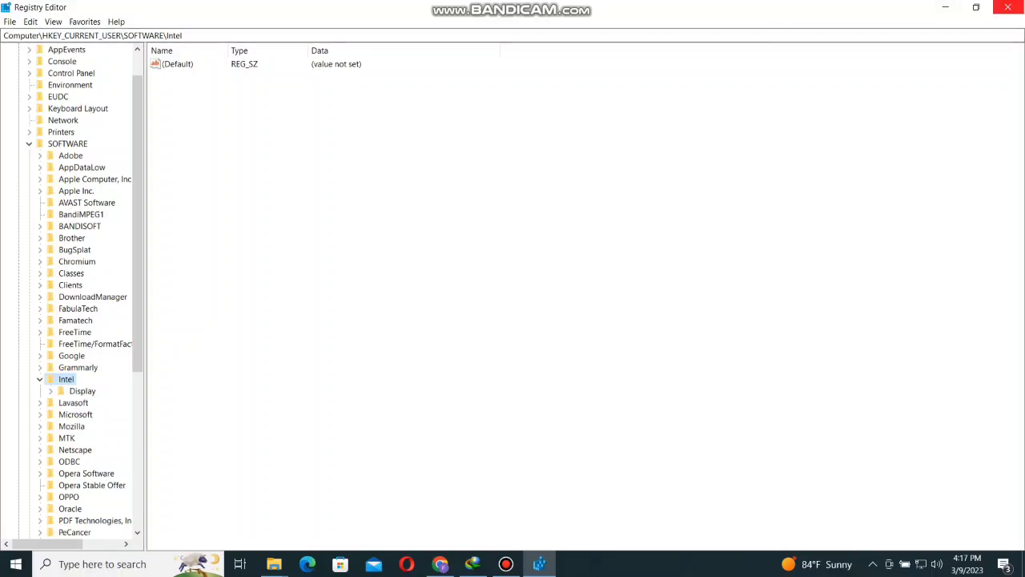
# - Close the Registry Editor and refresh the desktop
pyautogui.click(1007, 8)
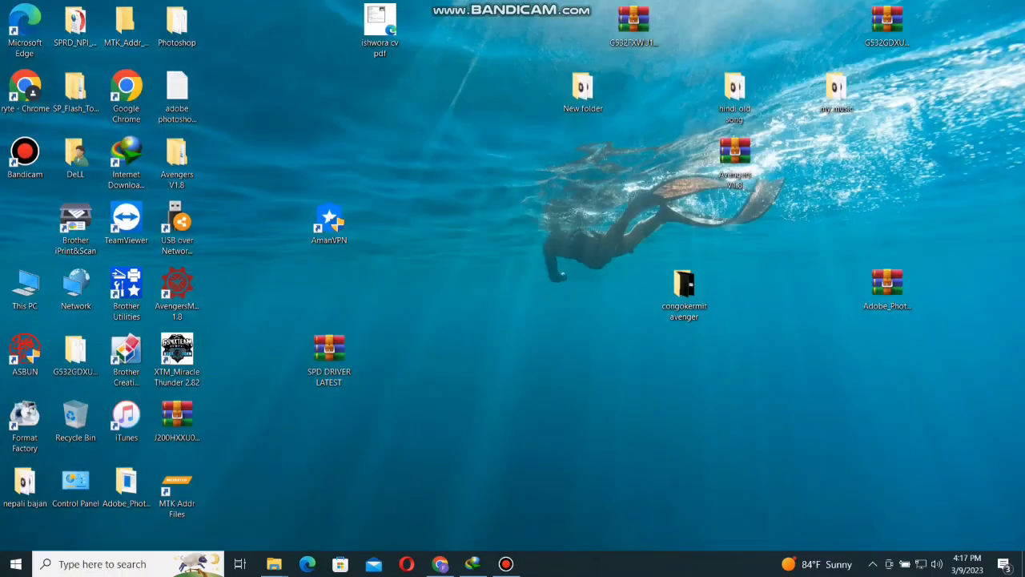
pyautogui.rightClick(468, 205)
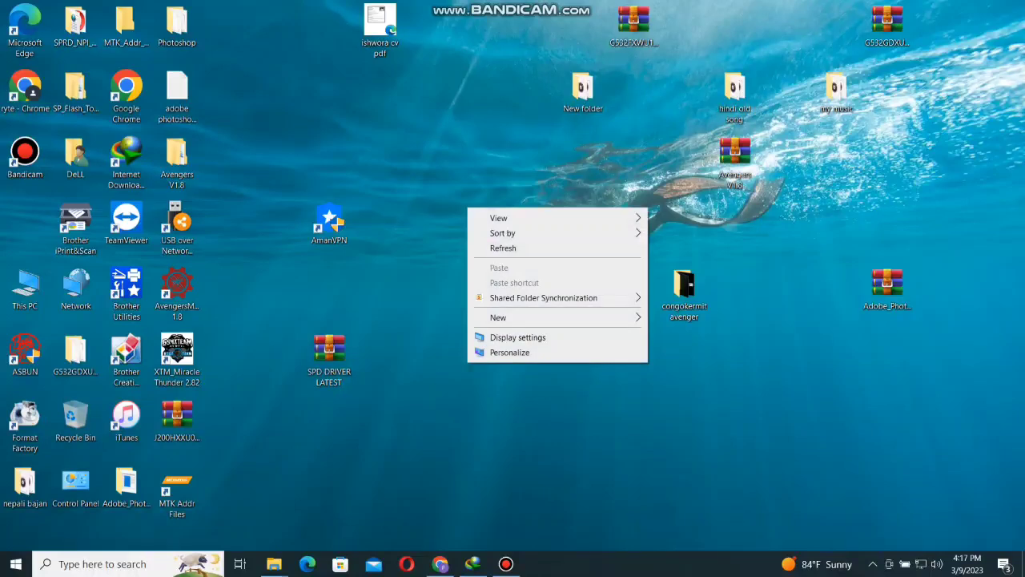
pyautogui.click(502, 247)
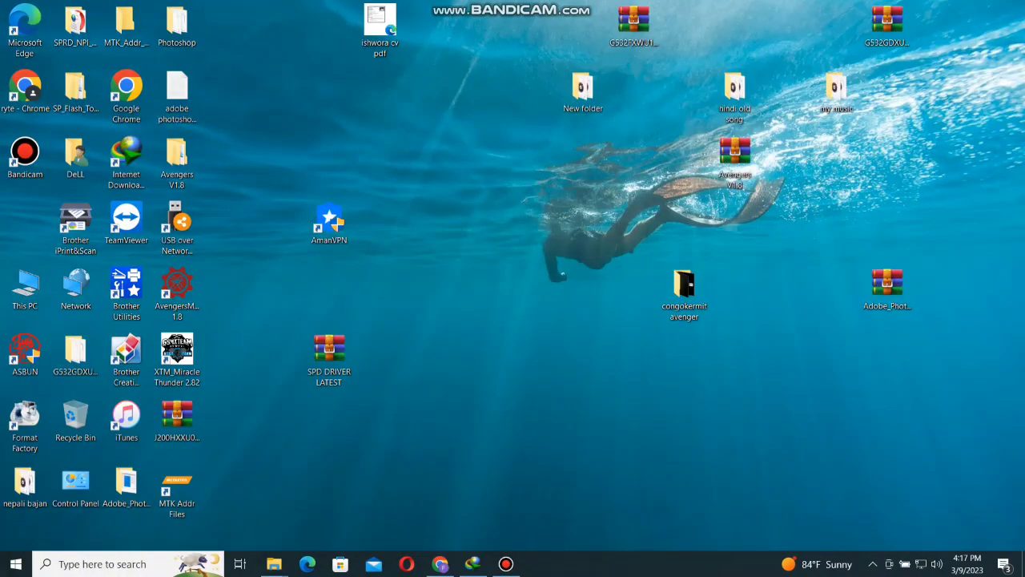
# - Run the XTM_Miracle Thunder 2.82 desktop shortcut as administrator
pyautogui.click(177, 358)
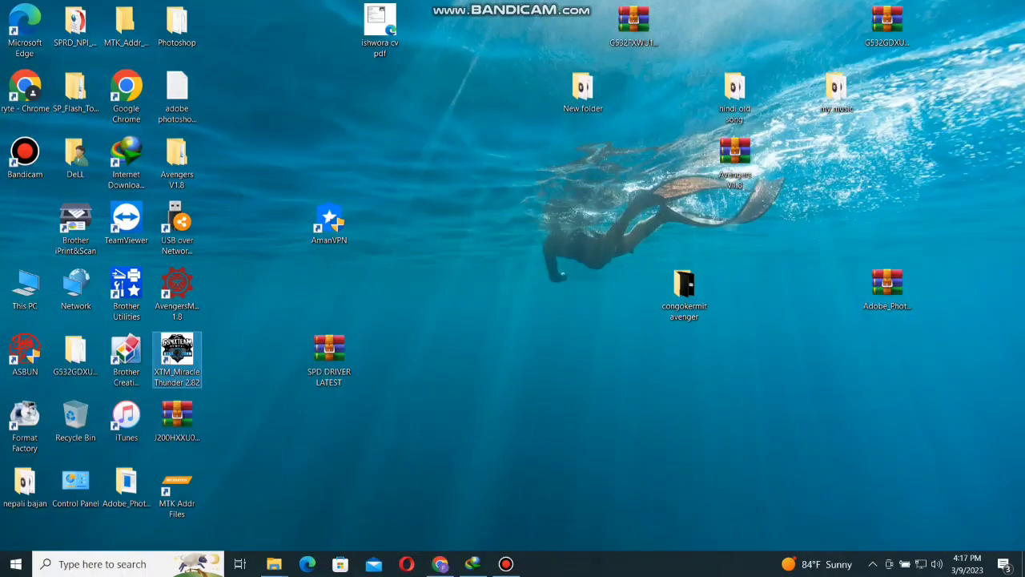
pyautogui.rightClick(175, 346)
pyautogui.click(233, 116)
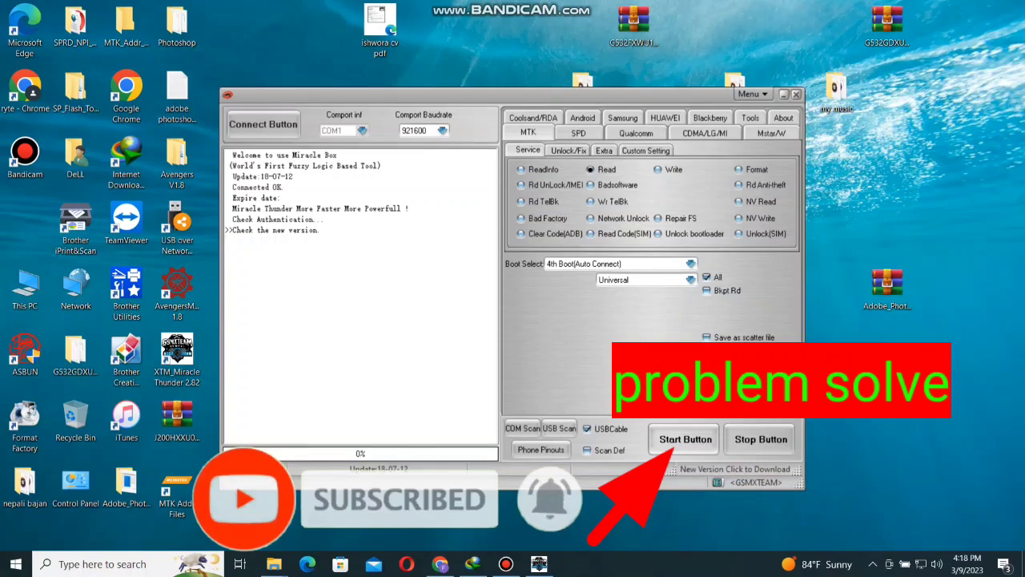
# - Test the MTK Read operation with 4th Boot(Auto Connect) by starting it and stopping it
pyautogui.click(686, 439)
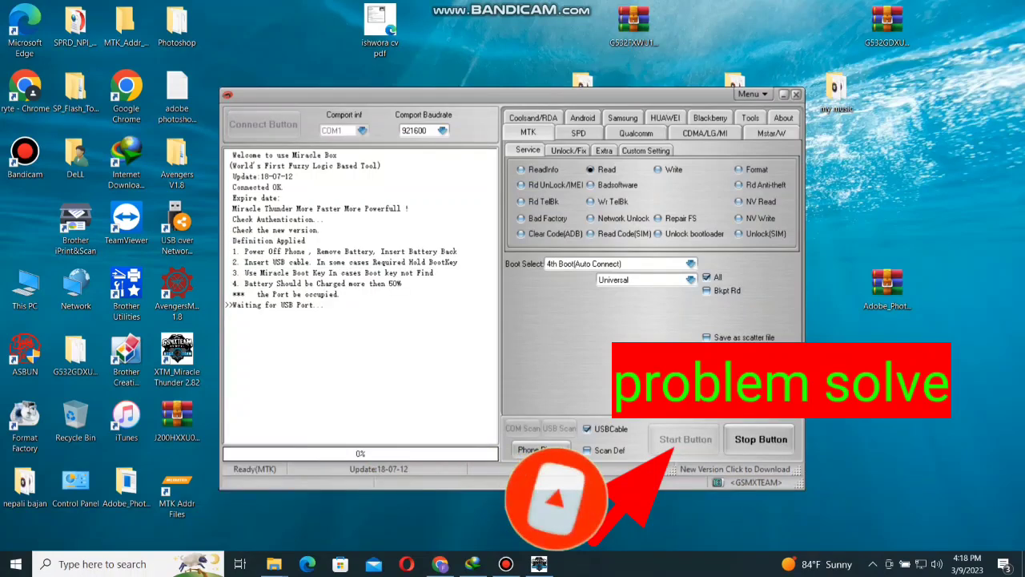
pyautogui.click(760, 439)
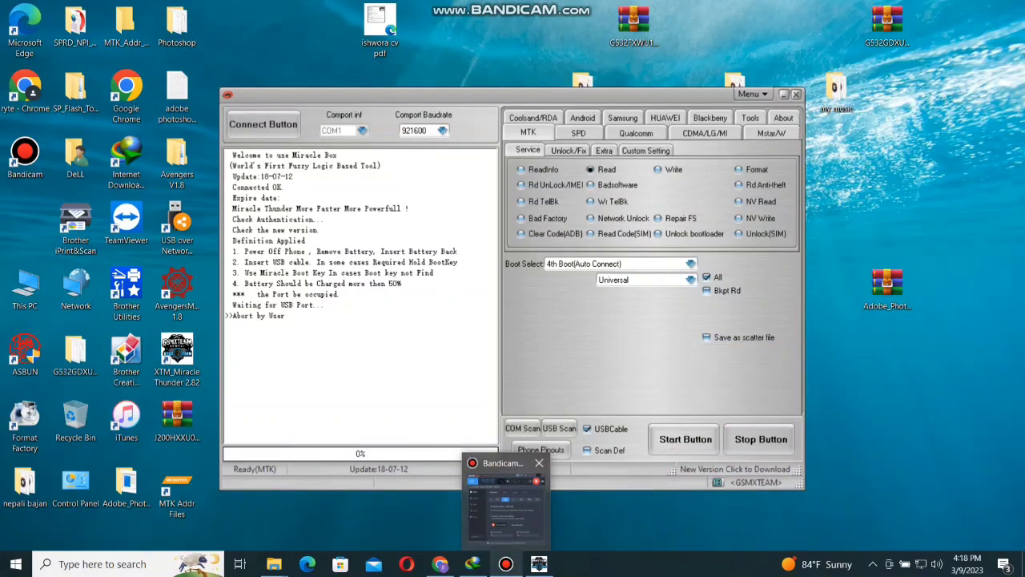
pyautogui.click(505, 564)
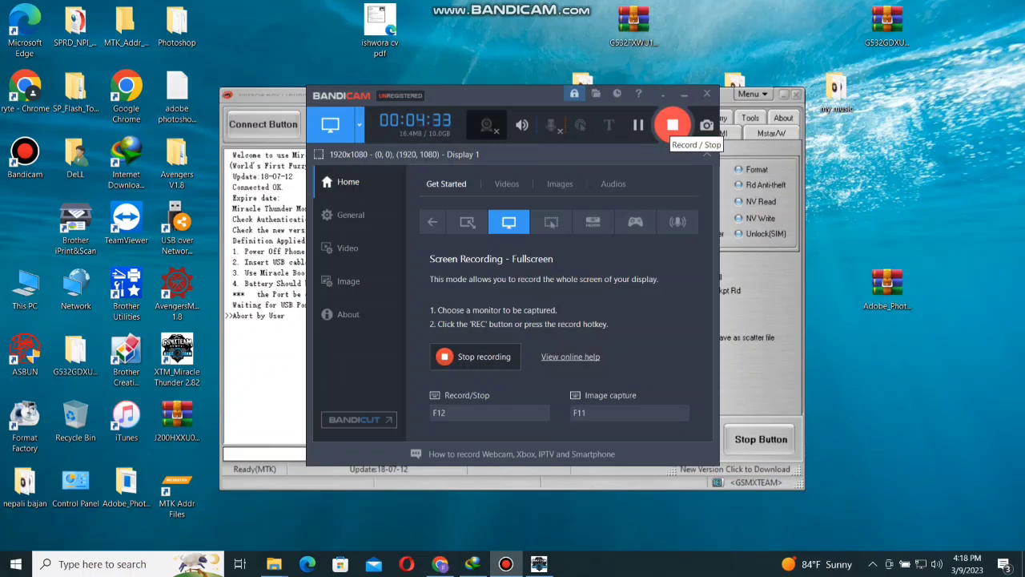